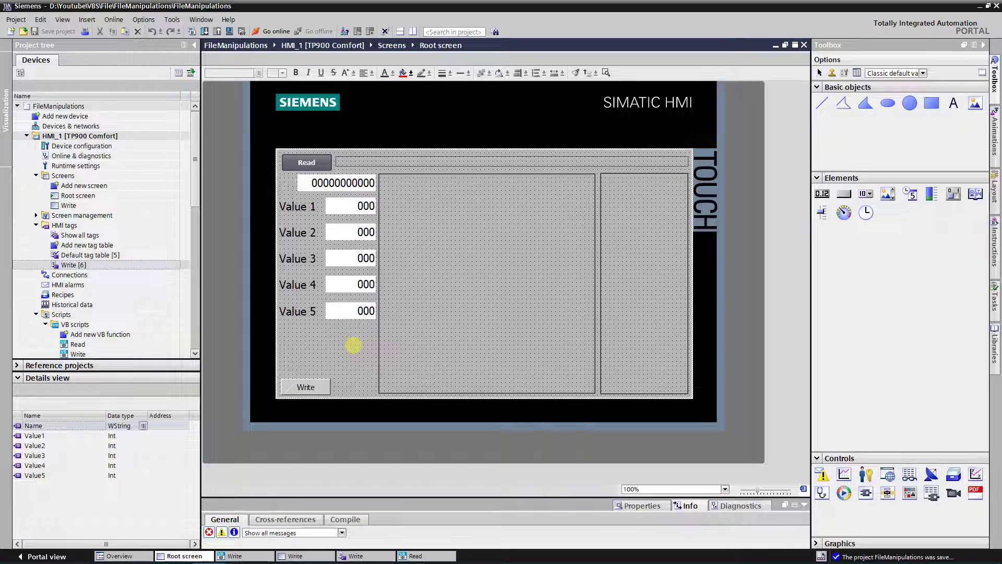
- Step the selection through the Read button, status bar, value fields, records box and names box, then clear it
{"action": "left_click", "coordinate": [353, 345]}
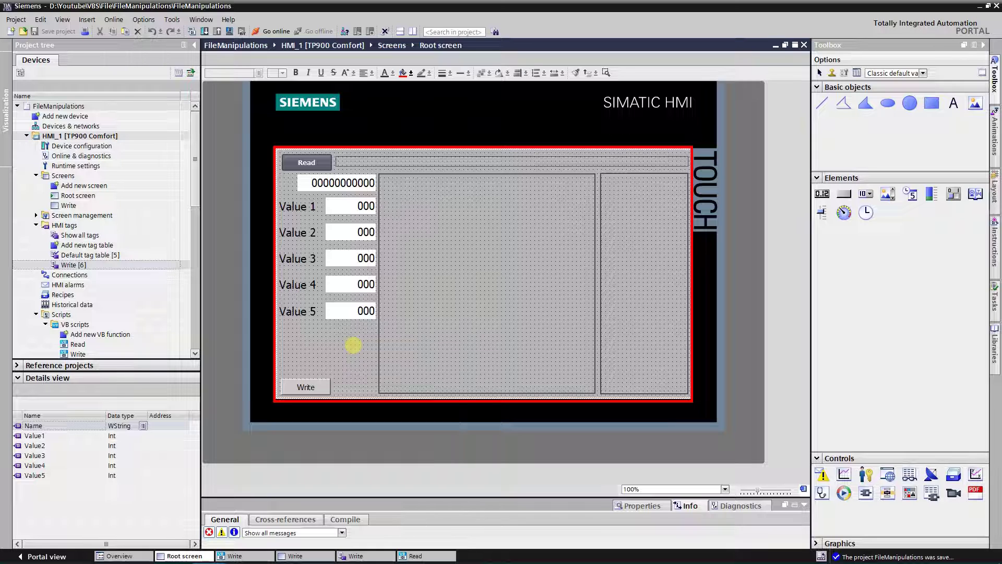
{"action": "key", "text": "Tab"}
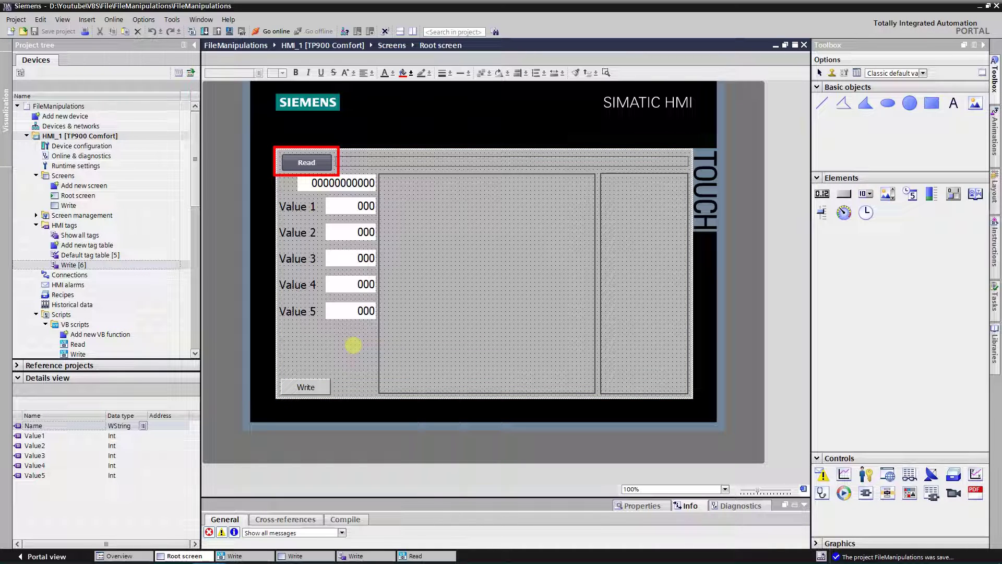
{"action": "key", "text": "Tab"}
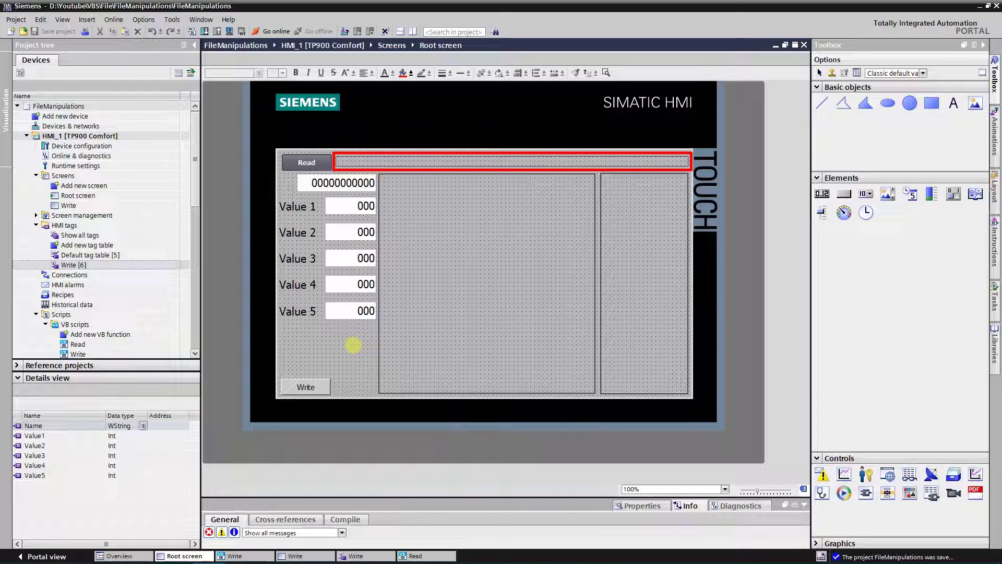
{"action": "key", "text": "Tab"}
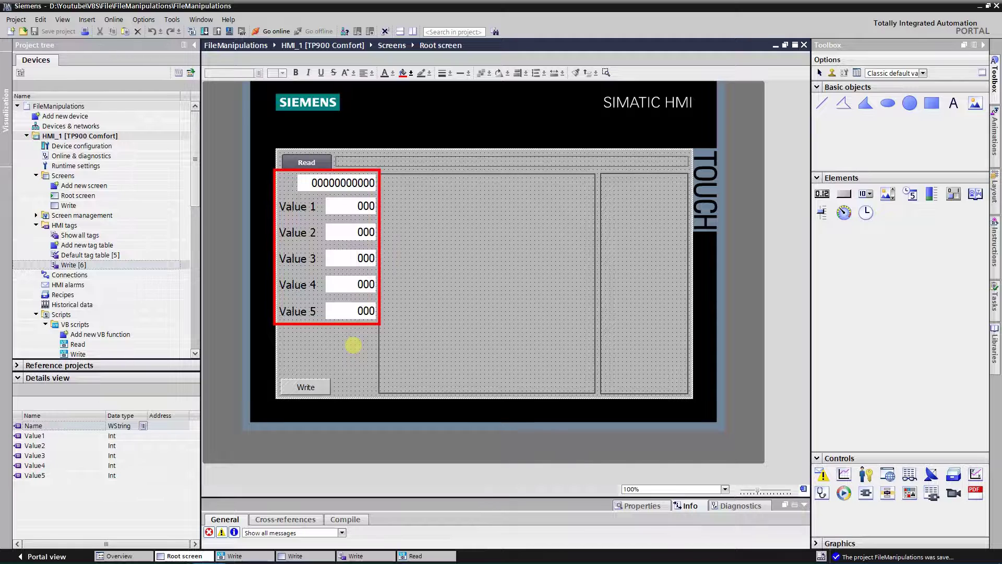
{"action": "key", "text": "Tab"}
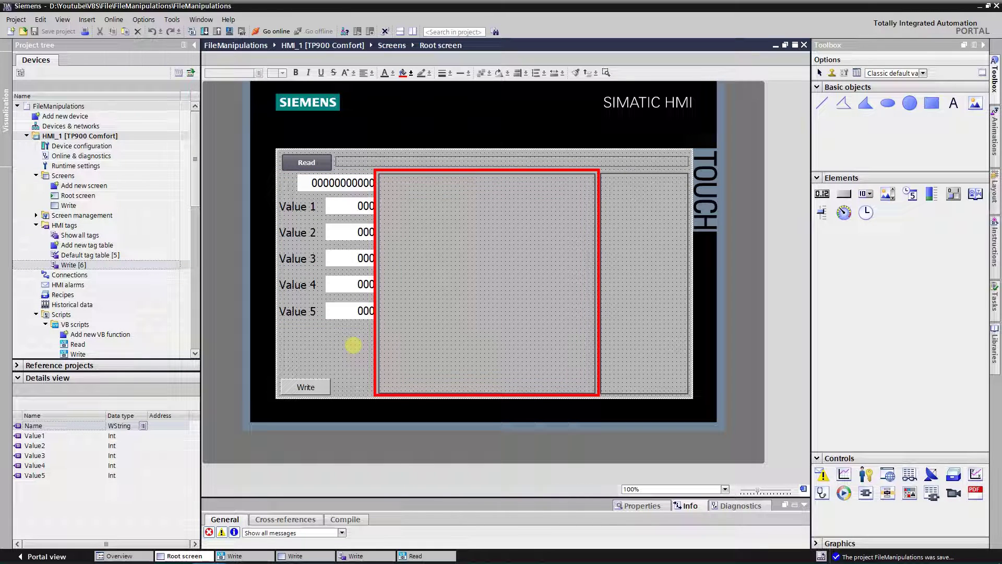
{"action": "key", "text": "Tab"}
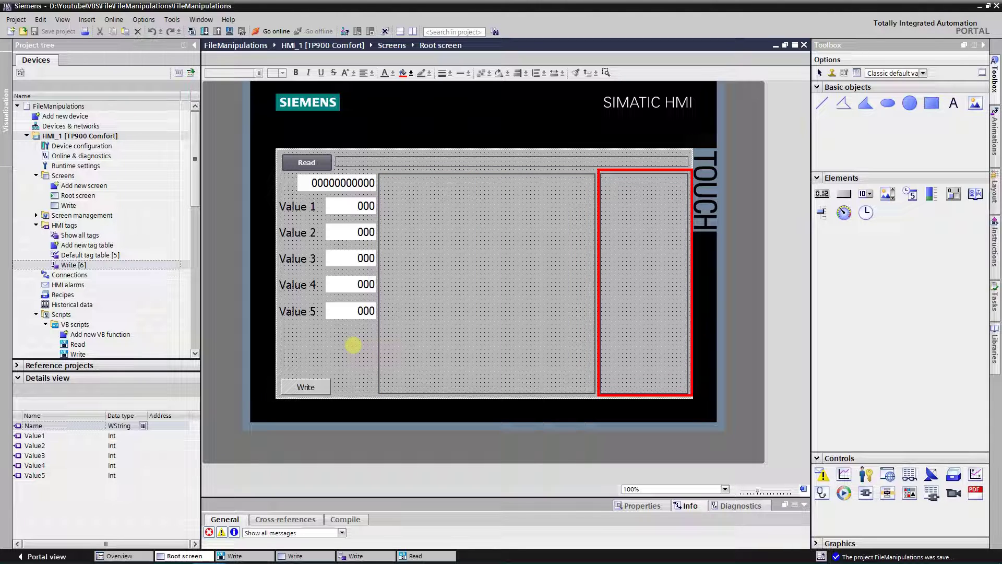
{"action": "key", "text": "Escape"}
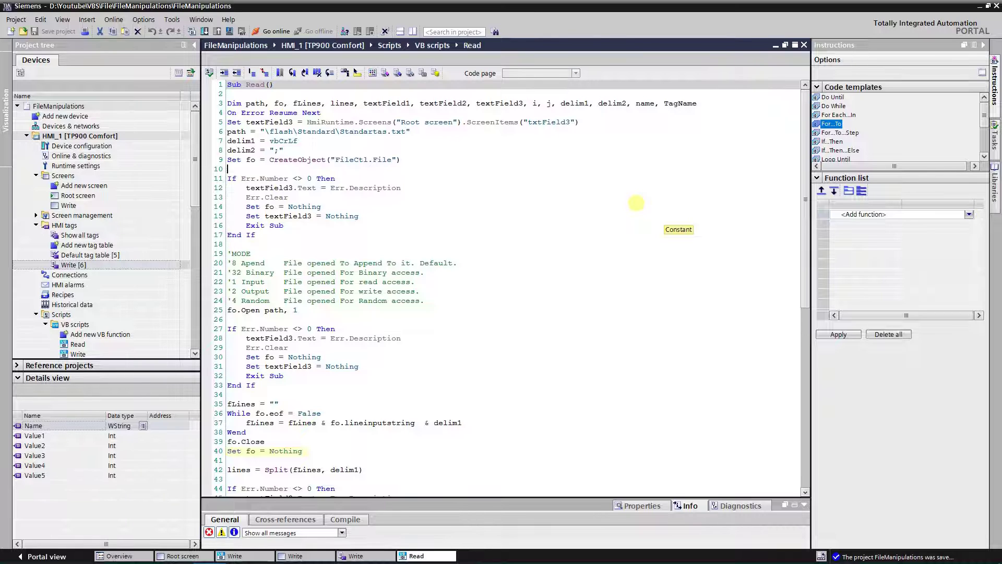
- Jump to the end of the Read script code
{"action": "key", "text": "ctrl+End"}
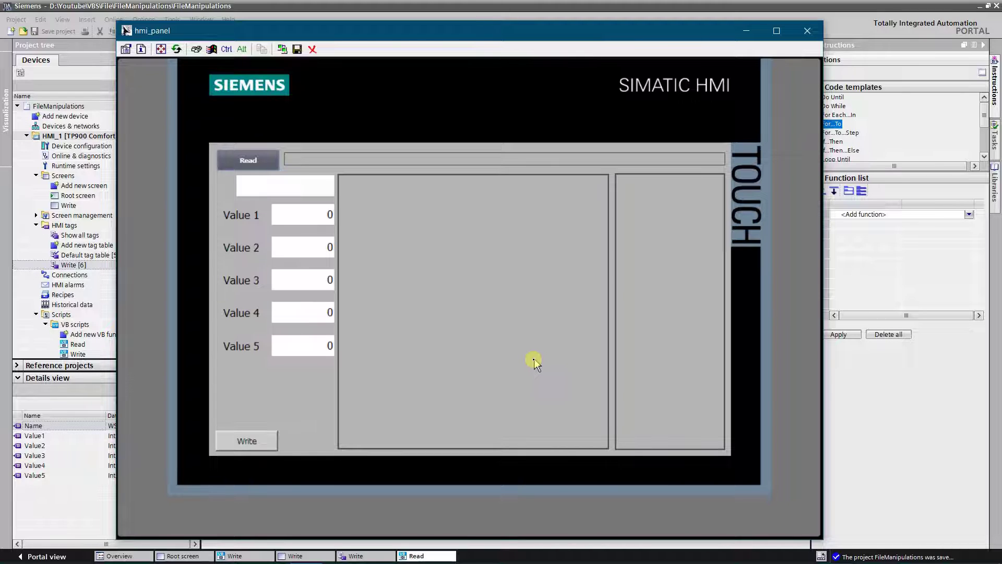
- Read Standartas.txt to list the records and load 5000x150x50 values 22, 25, 498, 21, 255
{"action": "left_click", "coordinate": [250, 157]}
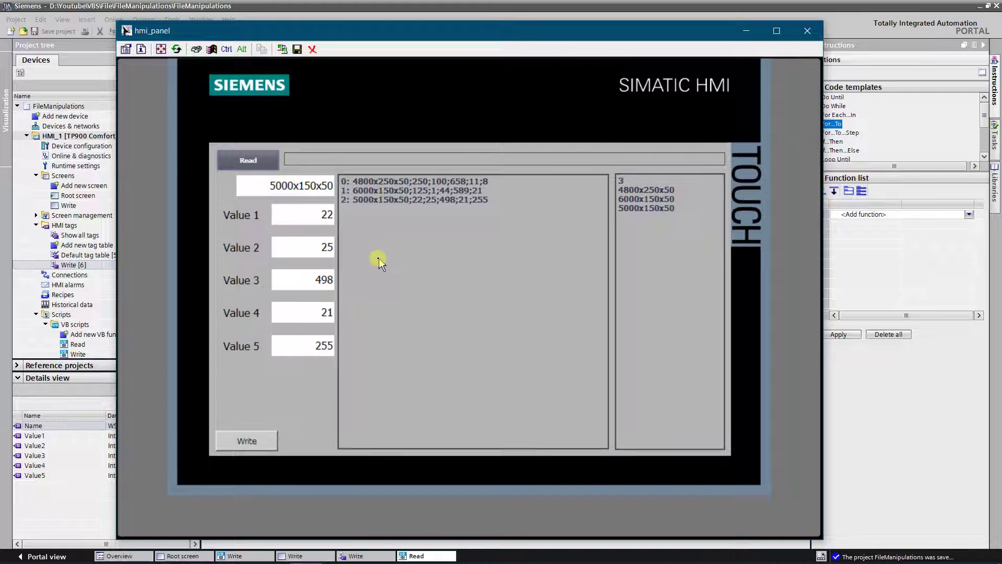
{"action": "key", "text": "ctrl"}
- On the Write screen, rename the record from 5000x150x50 to 2500x150x50
{"action": "left_click", "coordinate": [249, 441]}
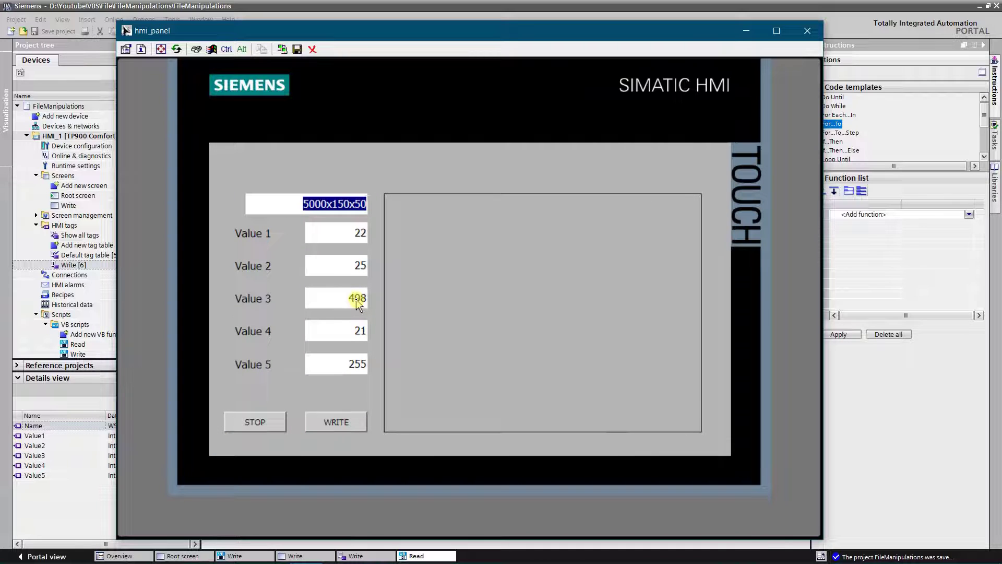
{"action": "left_click", "coordinate": [317, 205]}
{"action": "left_click", "coordinate": [322, 206]}
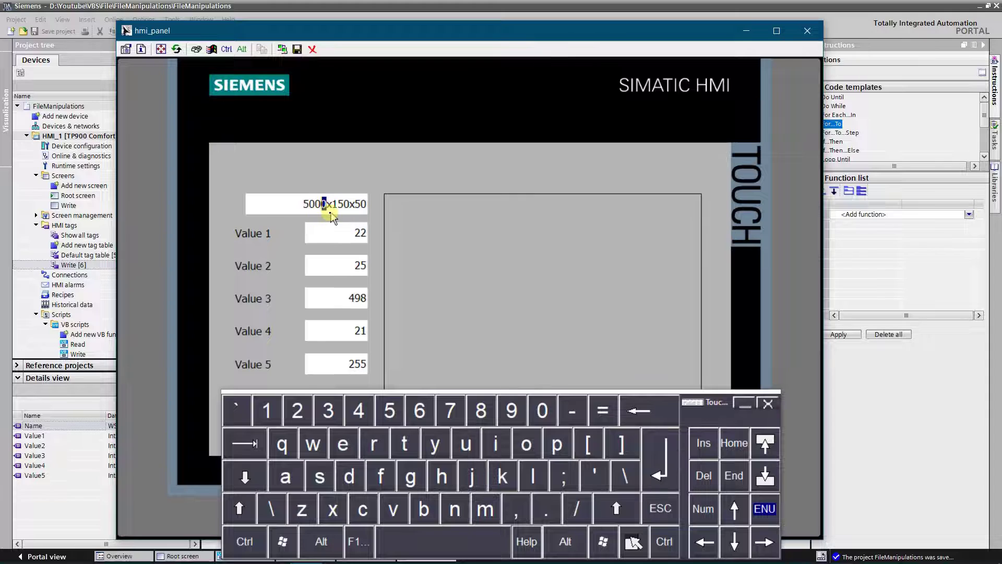
{"action": "key", "text": "BackSpace"}
{"action": "key", "text": "BackSpace"}
{"action": "key", "text": "BackSpace"}
{"action": "key", "text": "BackSpace"}
{"action": "type", "text": "2500"}
{"action": "key", "text": "Tab"}
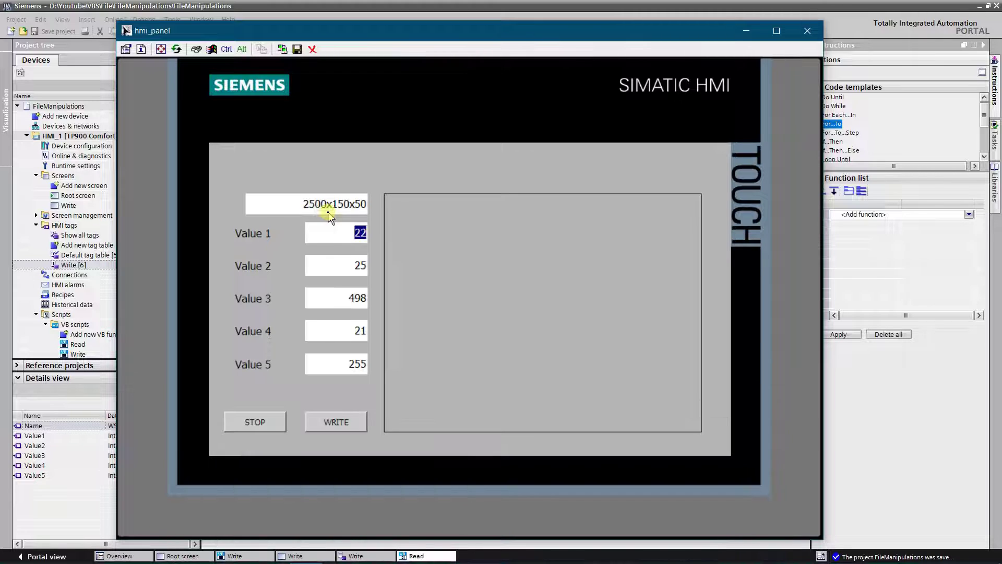
{"action": "type", "text": "48"}
- Enter Values 48, 127, 50, 2 and 99, and write the 2500x150x50 record
{"action": "key", "text": "Return"}
{"action": "key", "text": "Tab"}
{"action": "type", "text": "127"}
{"action": "key", "text": "Return"}
{"action": "key", "text": "Tab"}
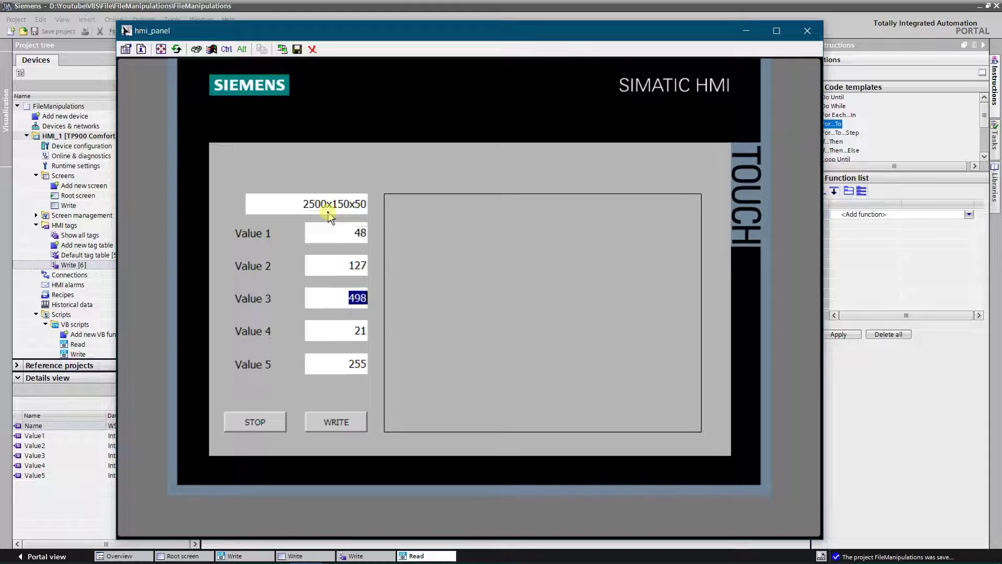
{"action": "type", "text": "50"}
{"action": "key", "text": "Return"}
{"action": "key", "text": "Tab"}
{"action": "type", "text": "2"}
{"action": "key", "text": "Return"}
{"action": "key", "text": "Tab"}
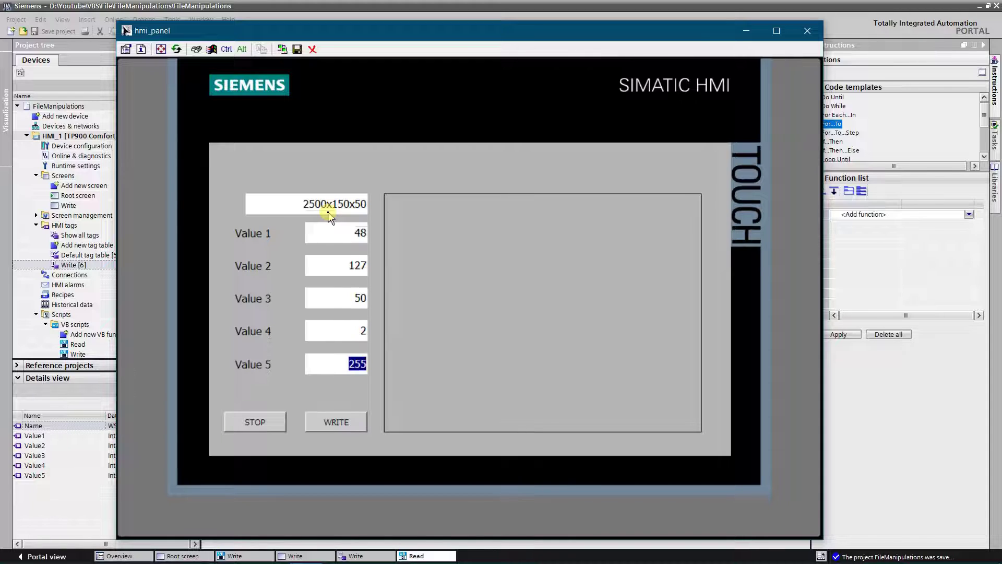
{"action": "type", "text": "99"}
{"action": "key", "text": "Return"}
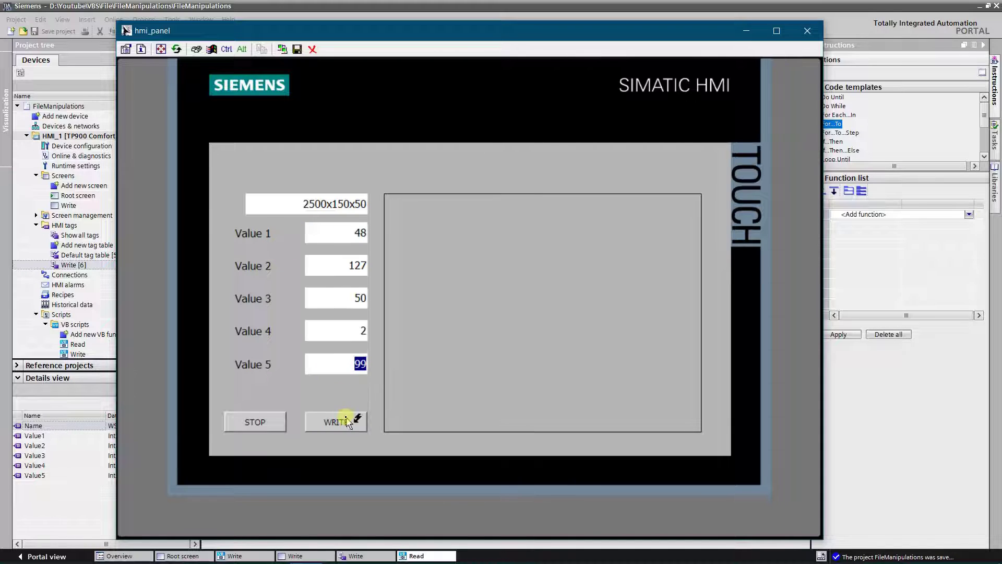
{"action": "left_click", "coordinate": [348, 422]}
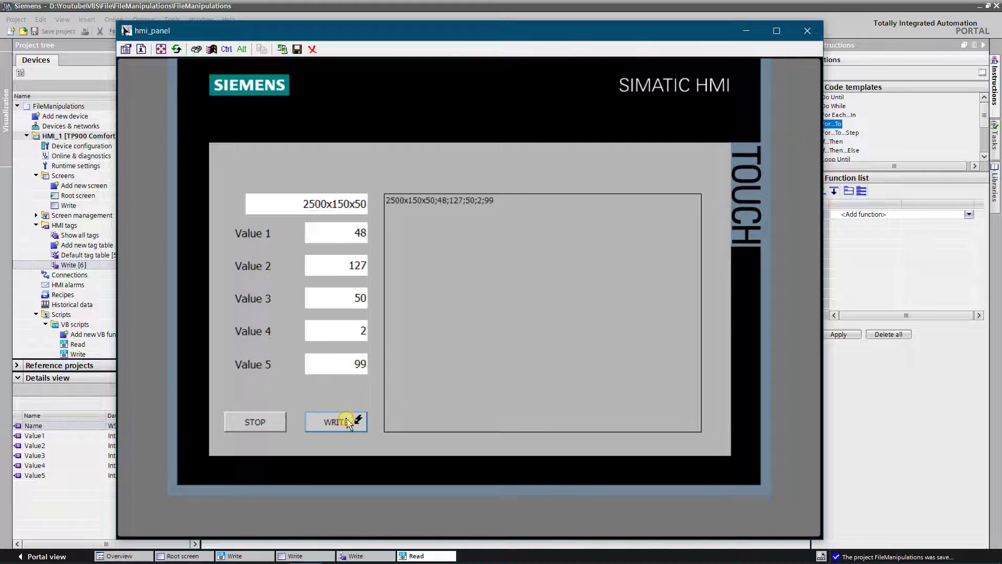
- Rename the record from 2500x150x50 to 3000x150x50
{"action": "left_click", "coordinate": [315, 211]}
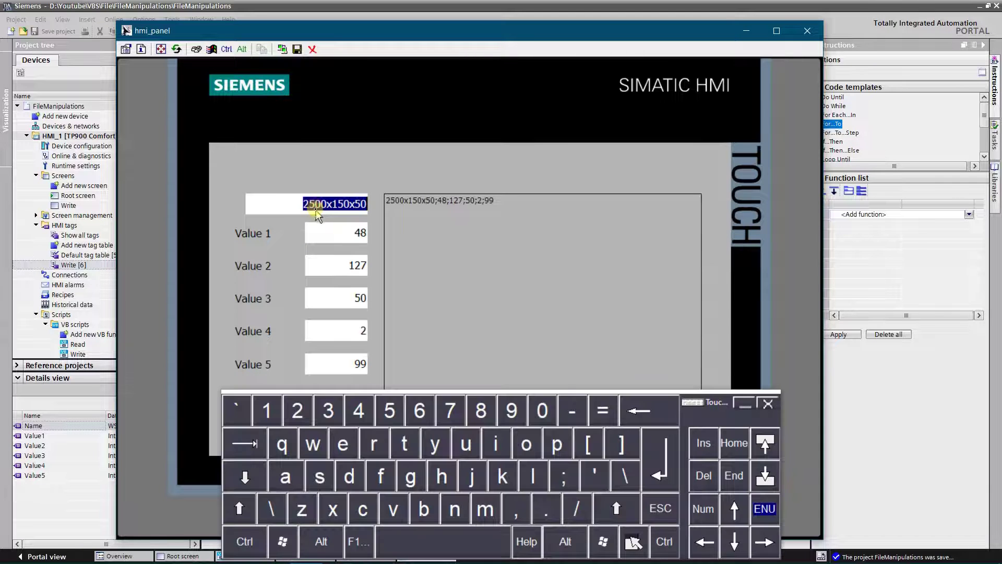
{"action": "left_click", "coordinate": [317, 213]}
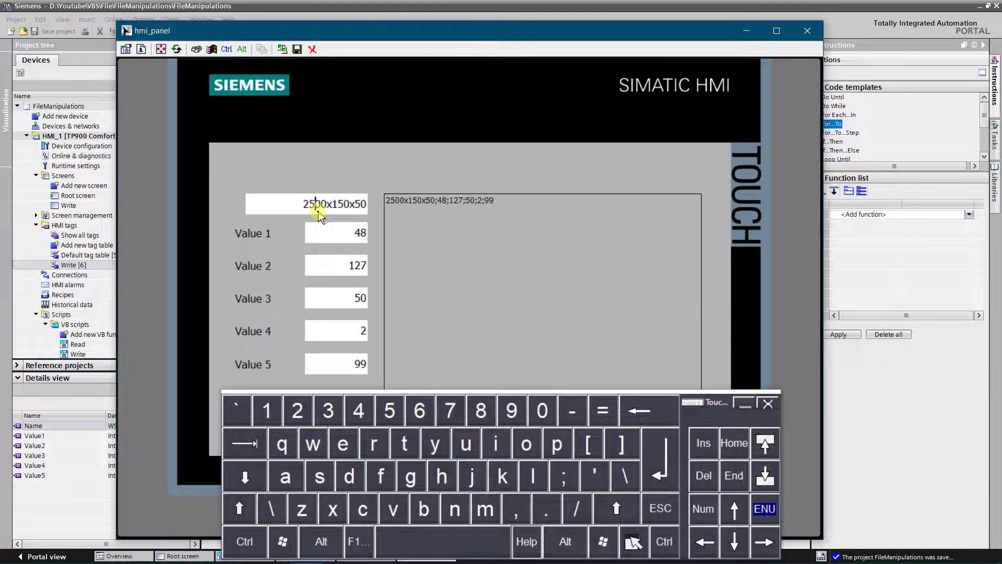
{"action": "key", "text": "BackSpace"}
{"action": "type", "text": "0"}
{"action": "key", "text": "Return"}
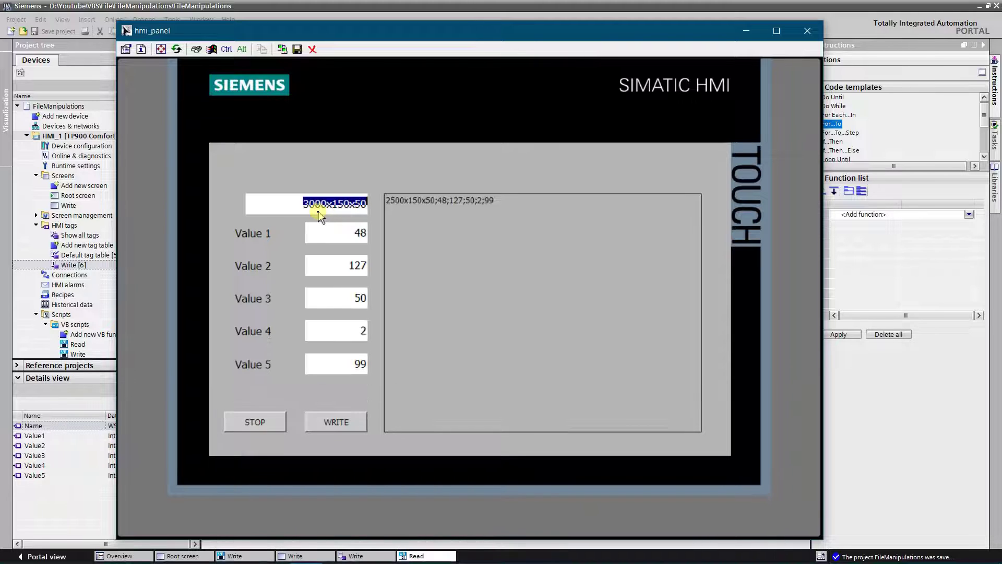
- Enter Values 10, 19, 255, 100 and 8, and write the 3000x150x50 record
{"action": "key", "text": "Tab"}
{"action": "type", "text": "10"}
{"action": "key", "text": "Tab"}
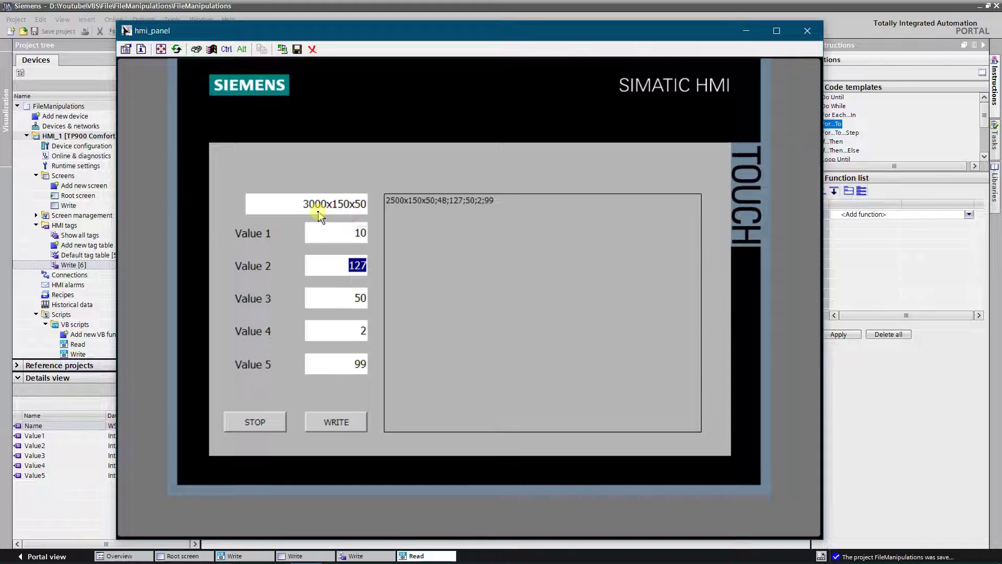
{"action": "type", "text": "19"}
{"action": "key", "text": "Tab"}
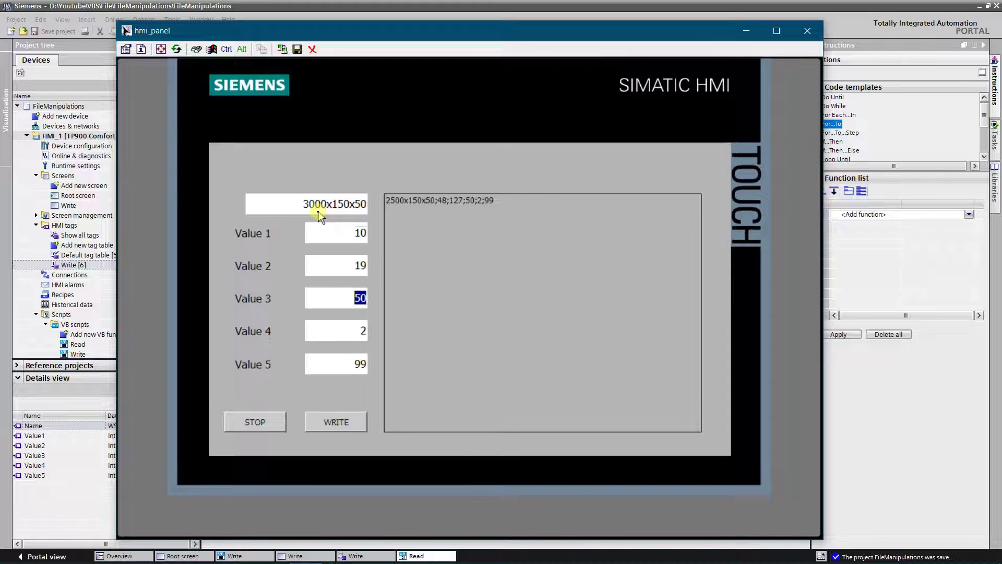
{"action": "type", "text": "255"}
{"action": "key", "text": "Tab"}
{"action": "type", "text": "100"}
{"action": "key", "text": "Tab"}
{"action": "type", "text": "8"}
{"action": "left_click", "coordinate": [345, 427]}
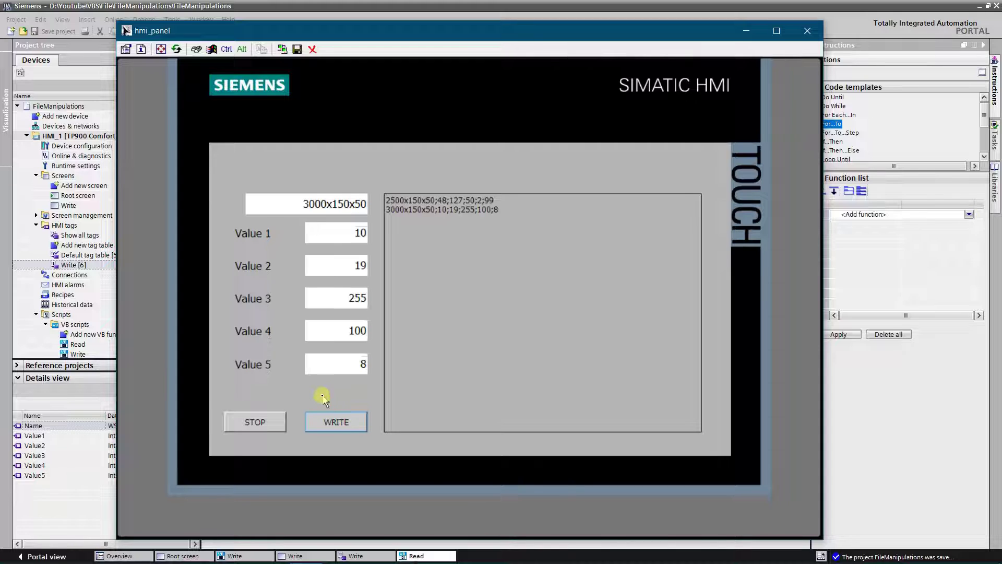
- Stop the runtime and start opening a local file in the panel's Internet Explorer
{"action": "left_click", "coordinate": [267, 427]}
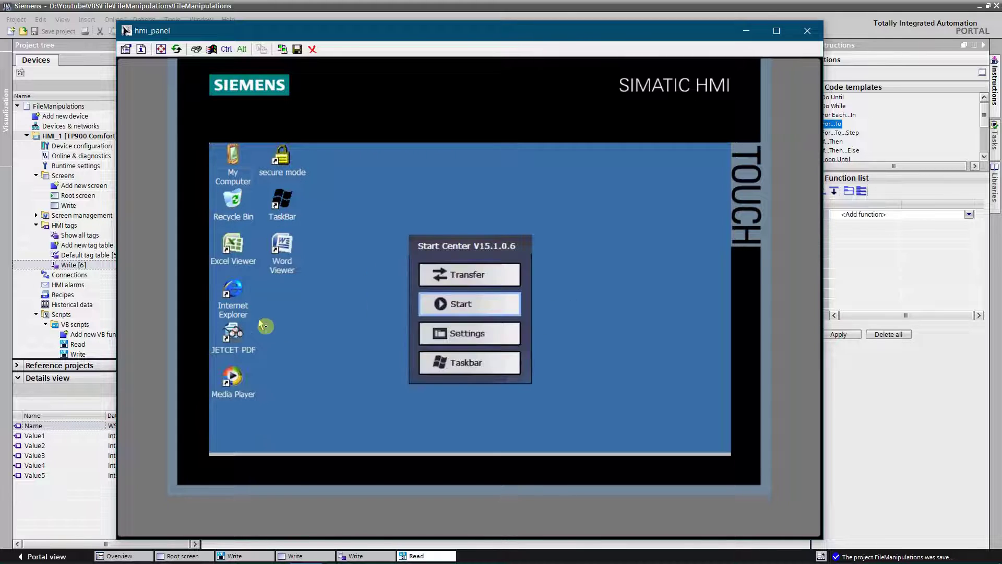
{"action": "double_click", "coordinate": [233, 296]}
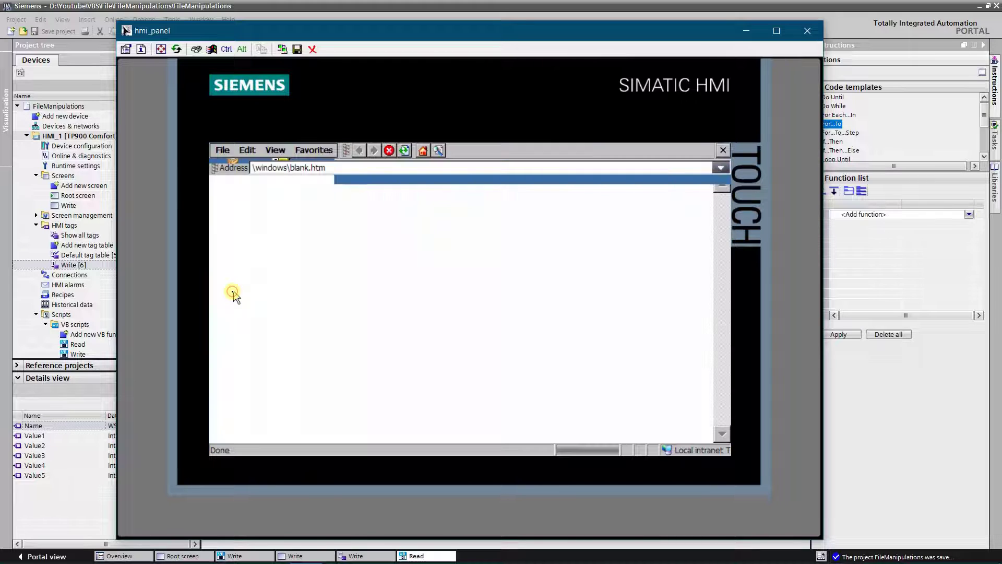
{"action": "left_click", "coordinate": [223, 150]}
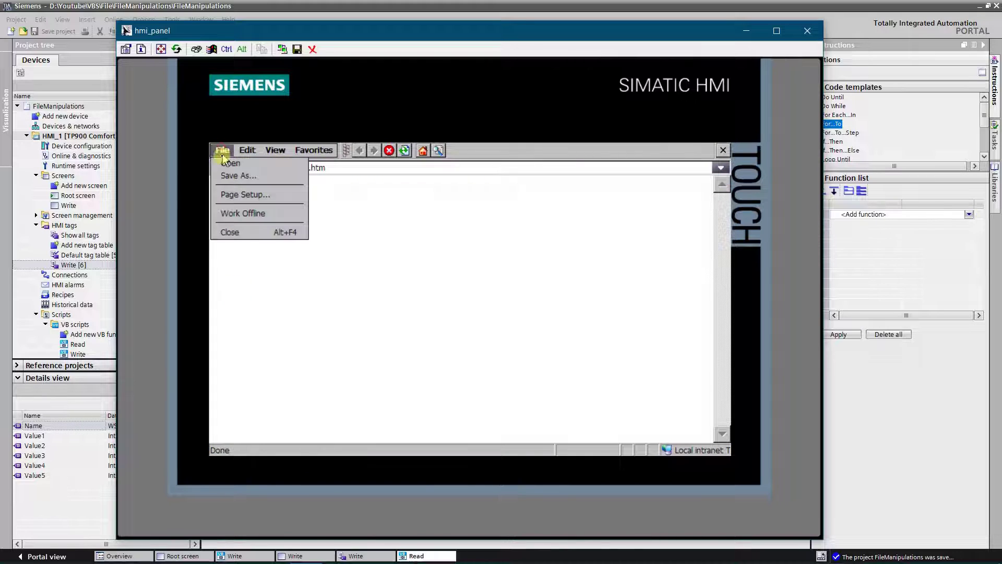
{"action": "left_click", "coordinate": [229, 164]}
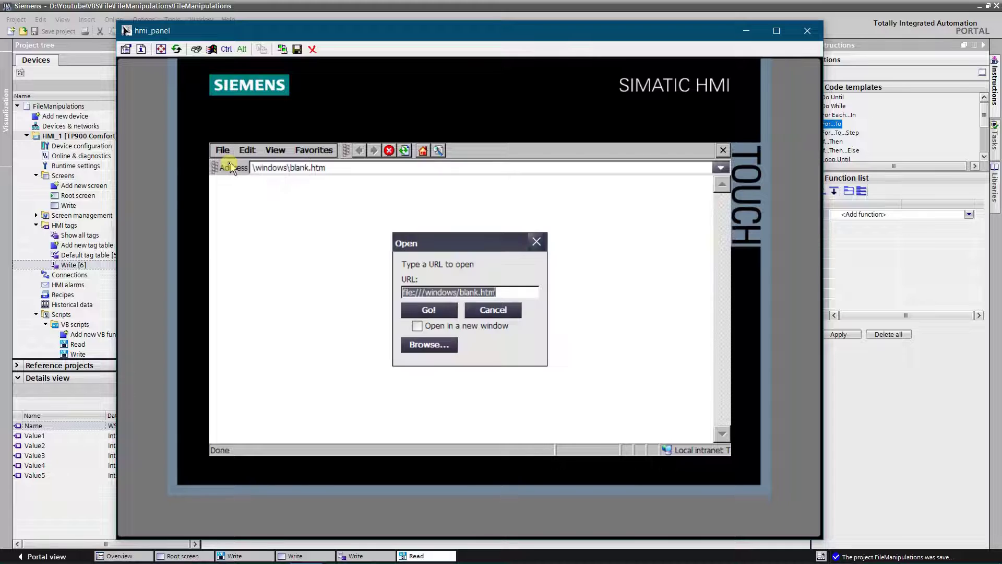
- View \flash\Standard\Standartas.txt as a Text File, then close the browser
{"action": "left_click", "coordinate": [429, 344]}
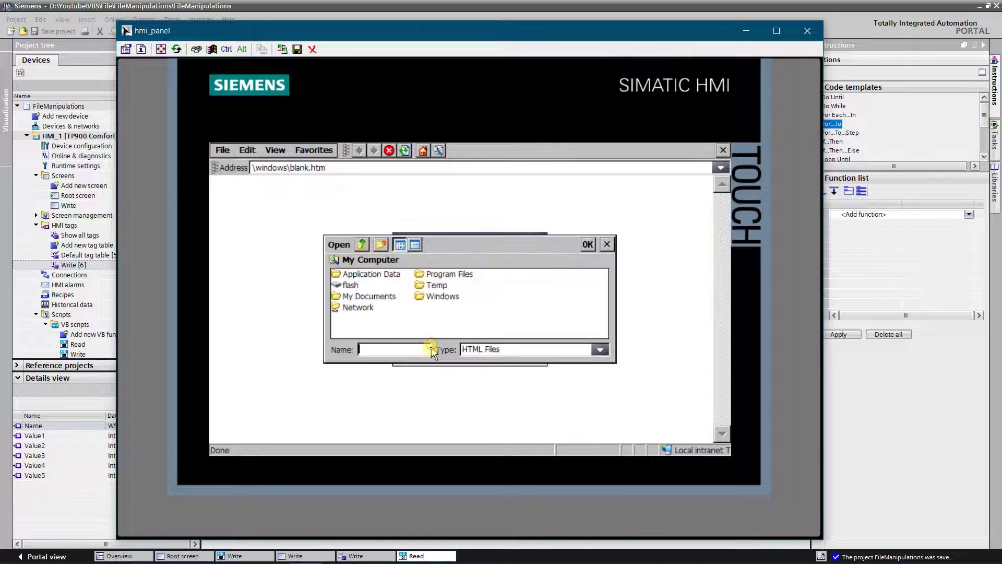
{"action": "double_click", "coordinate": [349, 287]}
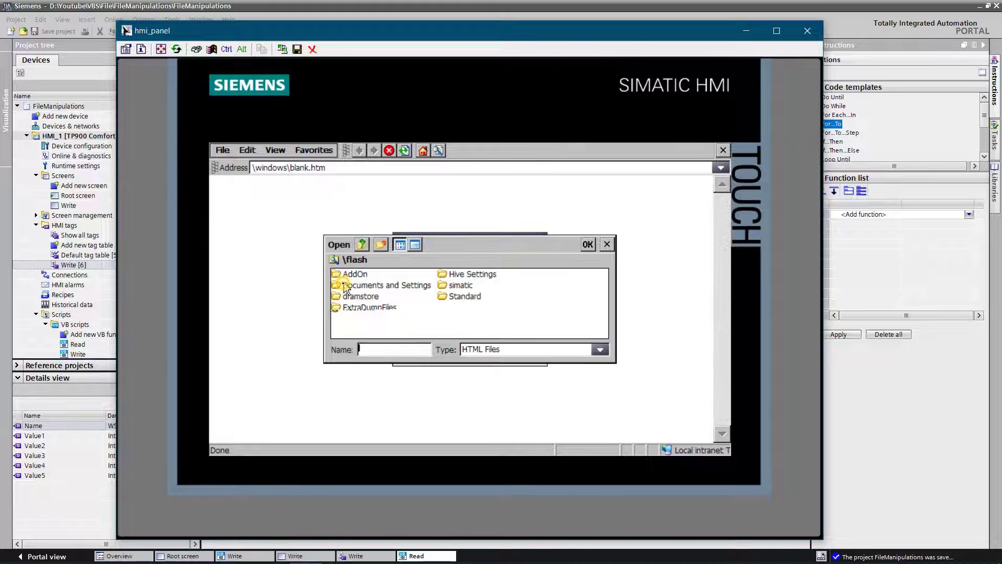
{"action": "double_click", "coordinate": [456, 299]}
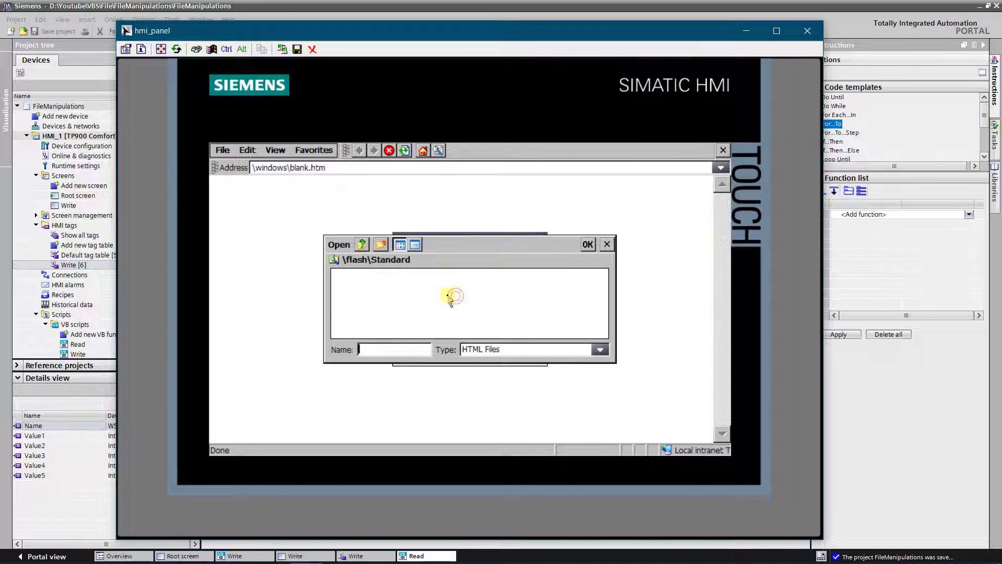
{"action": "left_click", "coordinate": [491, 351]}
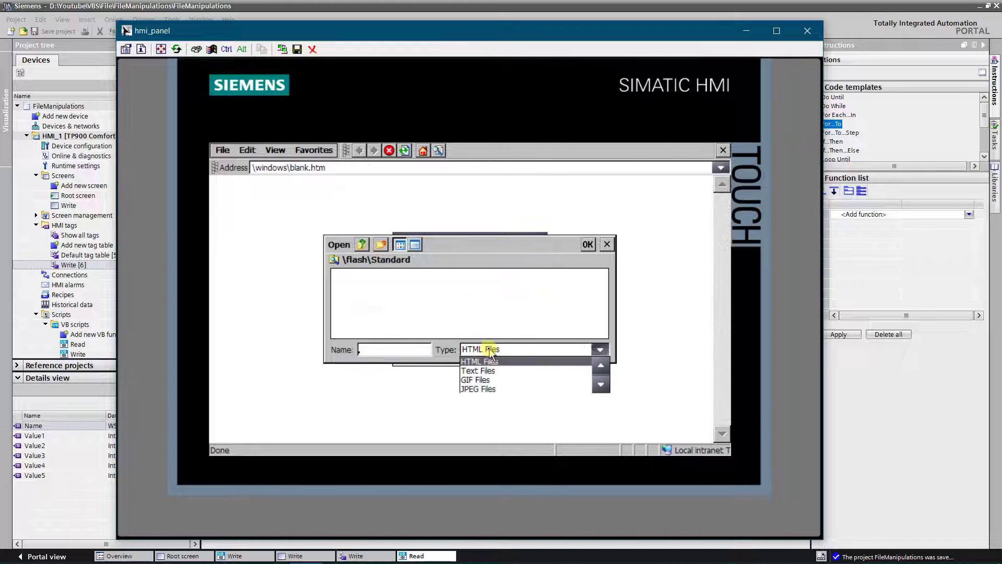
{"action": "left_click", "coordinate": [469, 370]}
{"action": "left_click", "coordinate": [367, 276]}
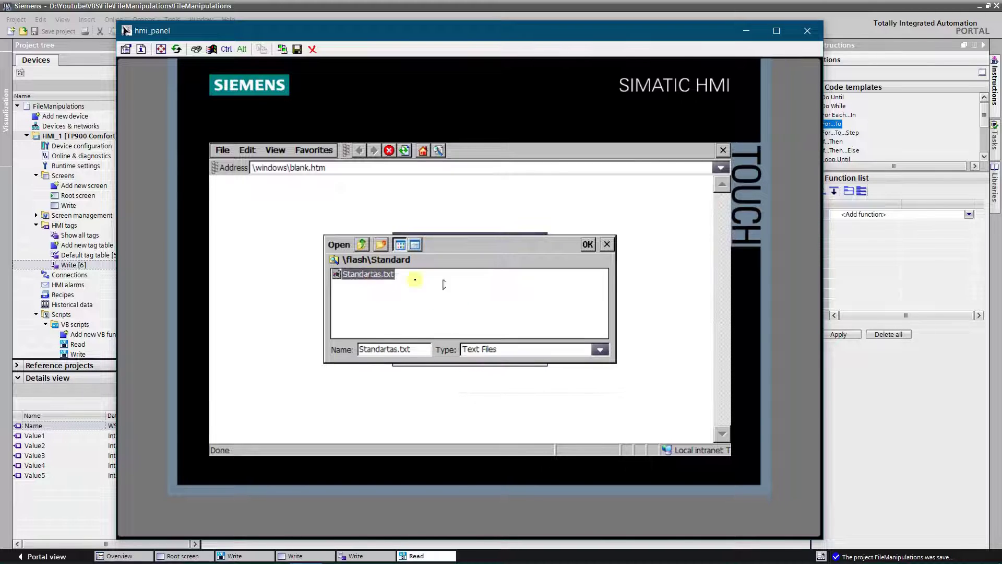
{"action": "left_click", "coordinate": [587, 244]}
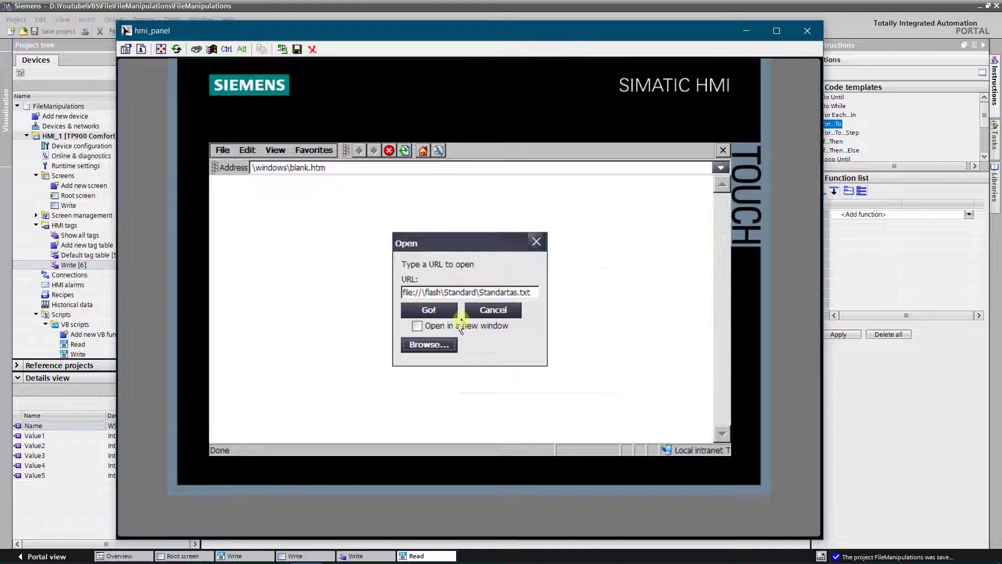
{"action": "left_click", "coordinate": [433, 310]}
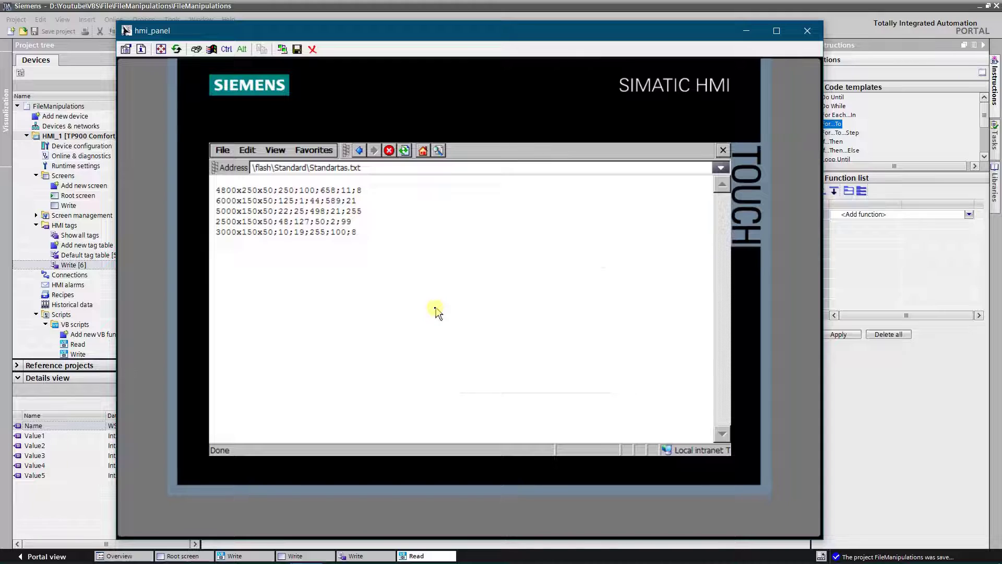
{"action": "left_click", "coordinate": [722, 151]}
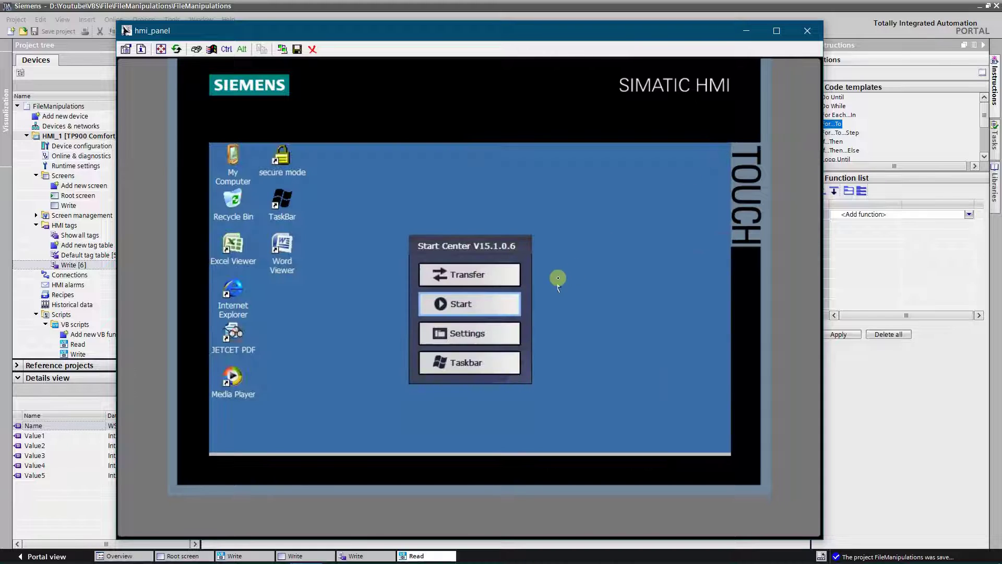
- Restart runtime and Read, listing five records and loading 3000x150x50 values 10, 19, 255, 100, 8
{"action": "left_click", "coordinate": [458, 304]}
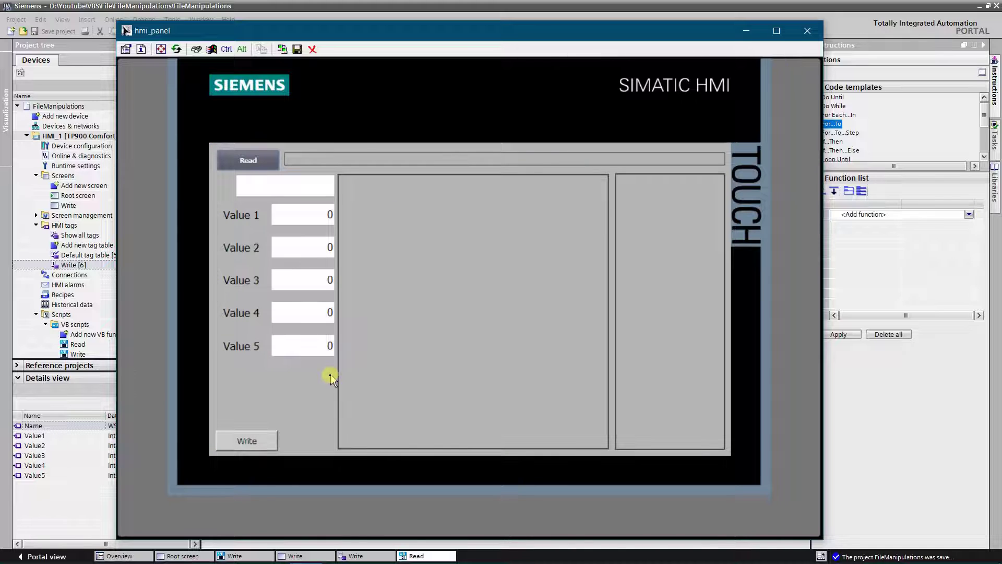
{"action": "left_click", "coordinate": [244, 161]}
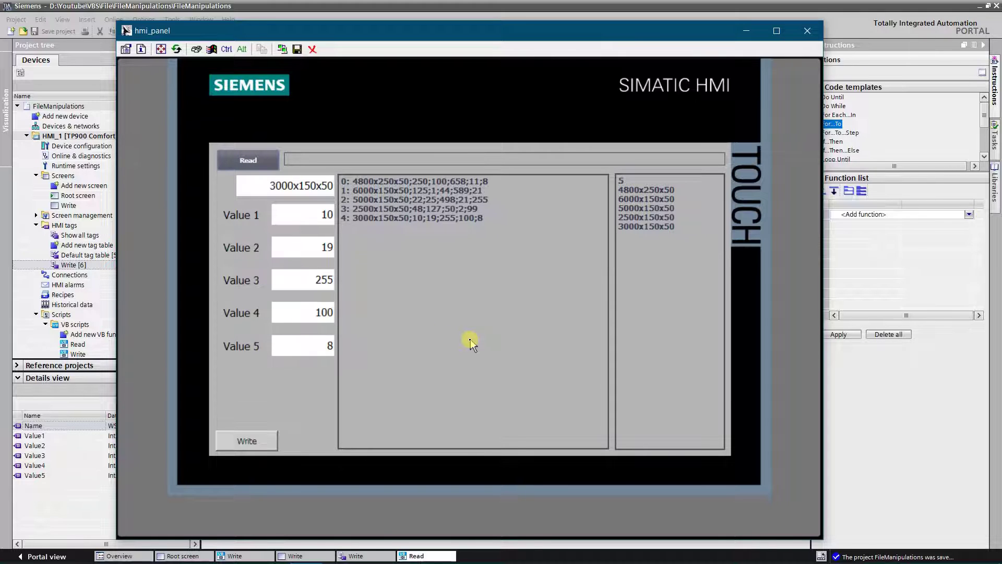
{"action": "key", "text": "ctrl"}
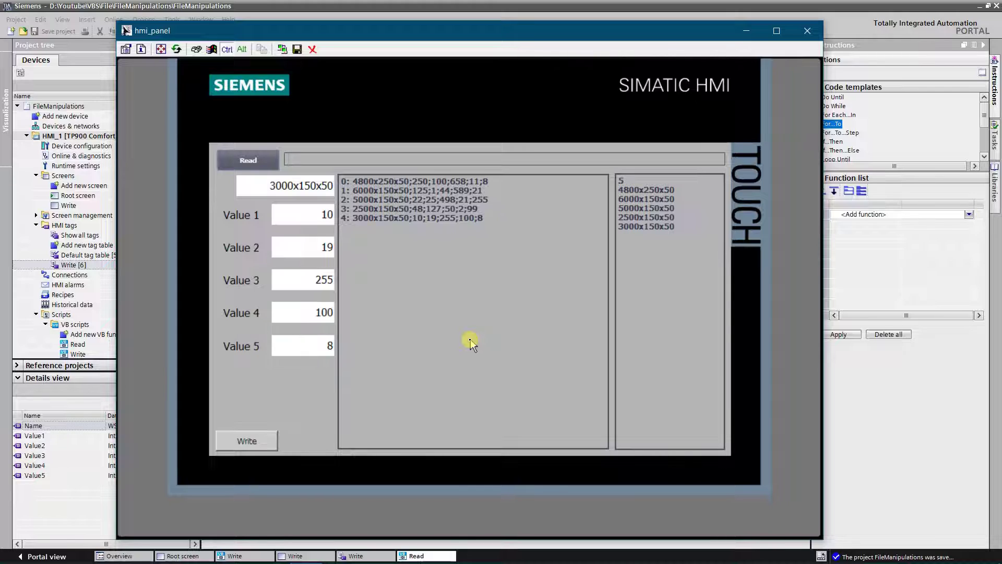